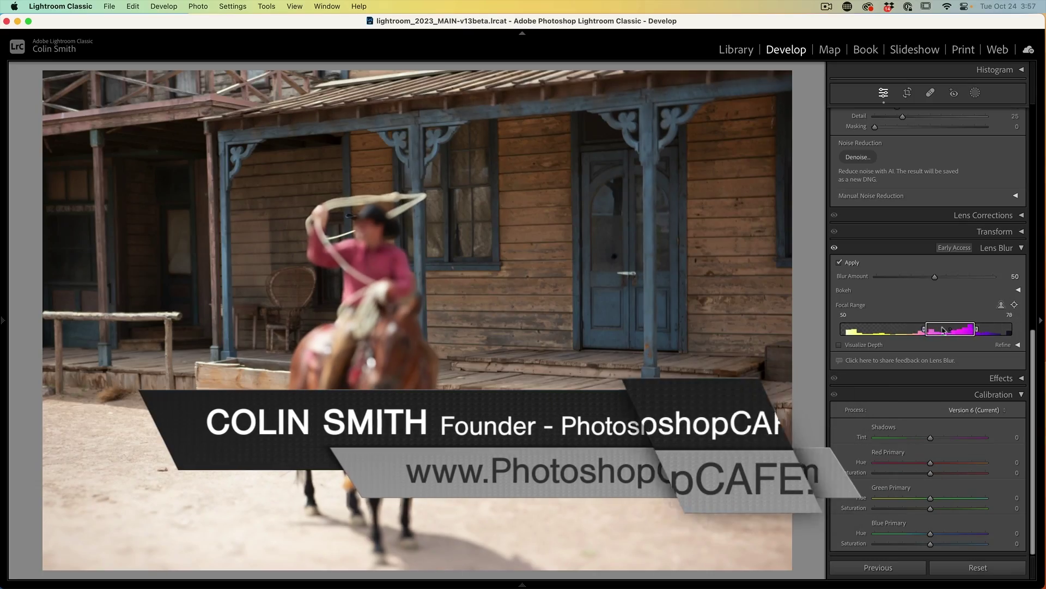
- Narrow the cowboy photo's focal range to 0–28, and the OPEN sign photo's range to 0–8
drag(944, 331, 860, 328)
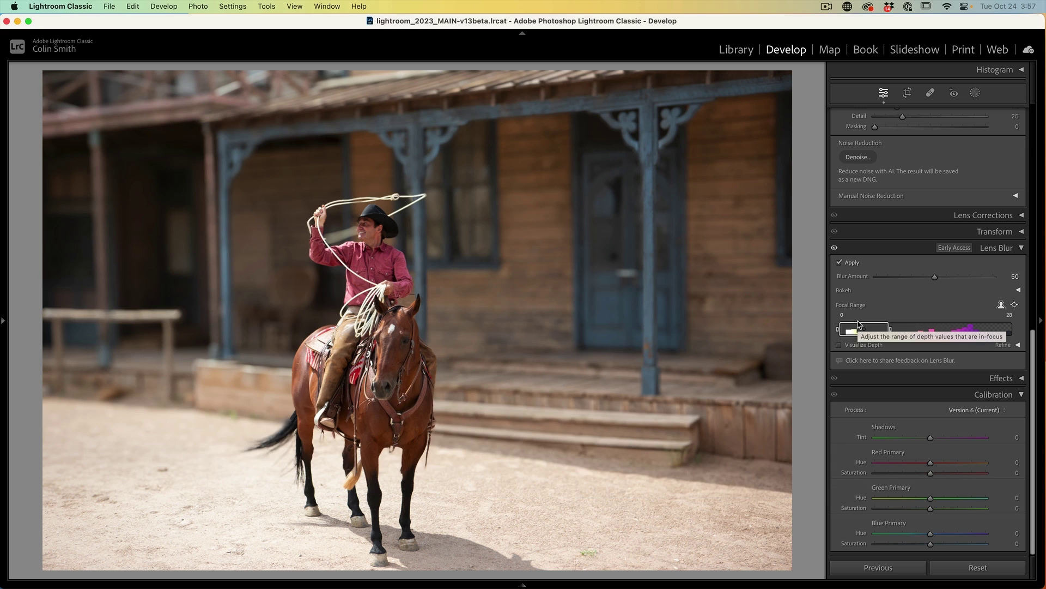
drag(890, 329, 851, 329)
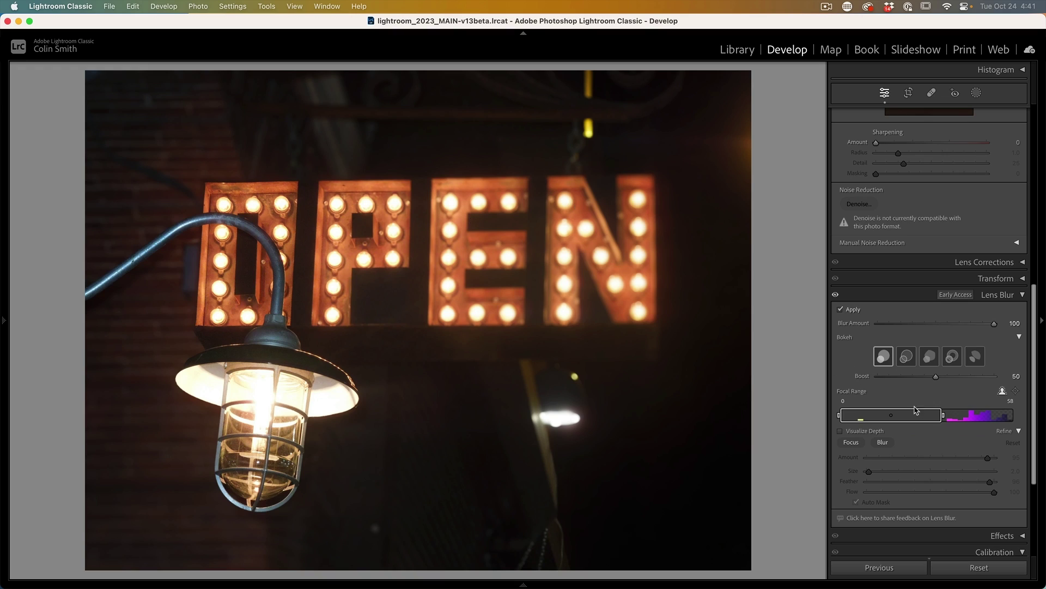
drag(942, 415, 860, 418)
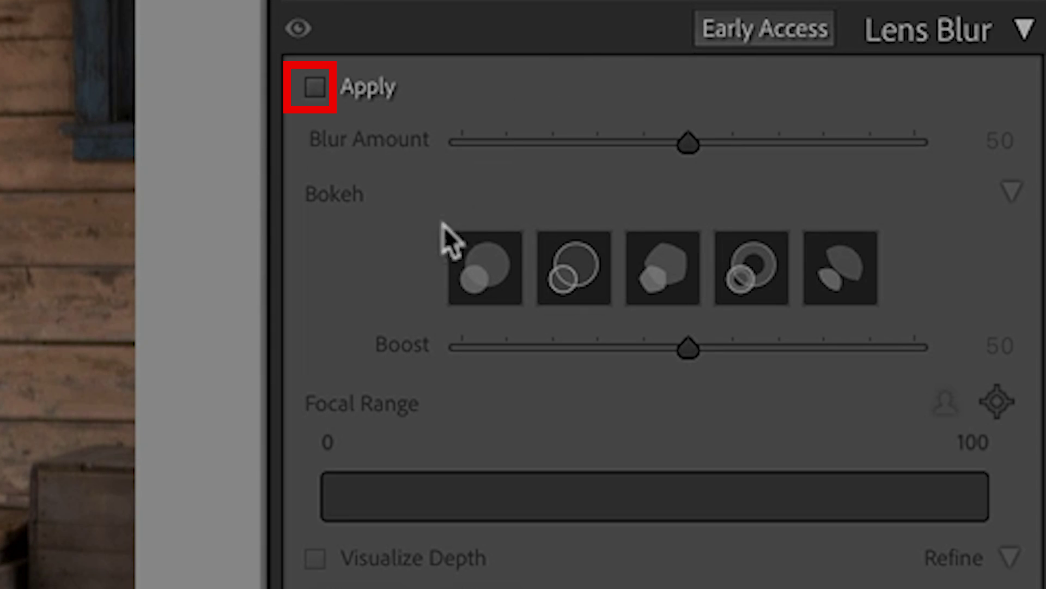
- Apply Lens Blur to the cowboy photo at Blur Amount 50 and collapse the Bokeh section
click(315, 88)
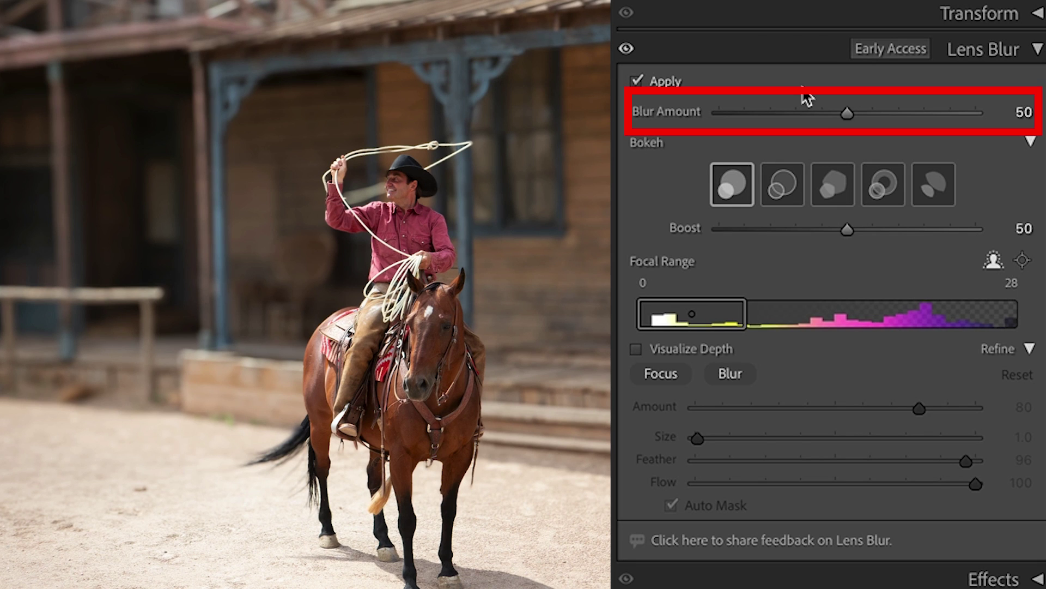
mouse_move(847, 114)
mouse_down()
mouse_move(963, 109)
mouse_move(721, 112)
mouse_move(862, 113)
mouse_up()
click(1030, 143)
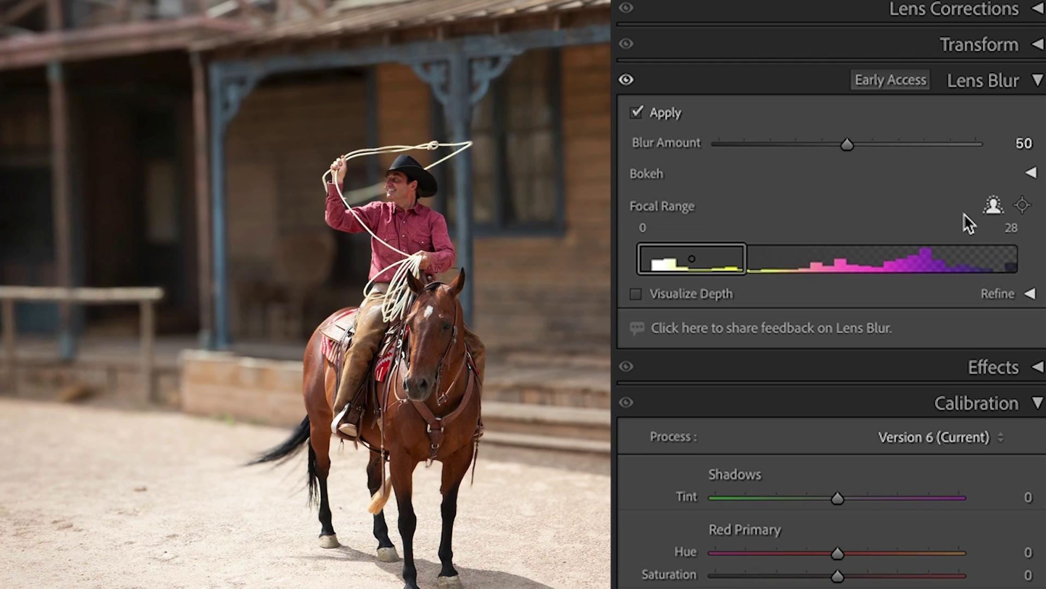
- Try focus points on the background, the porch post and the blue door with the Focal Range target
click(1021, 210)
click(25, 184)
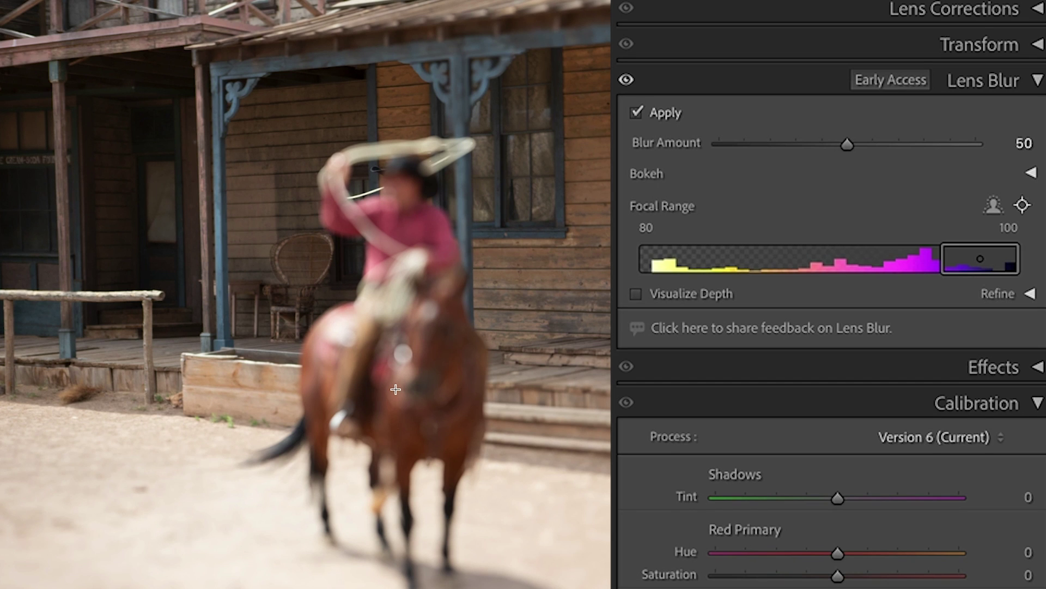
drag(396, 390, 216, 389)
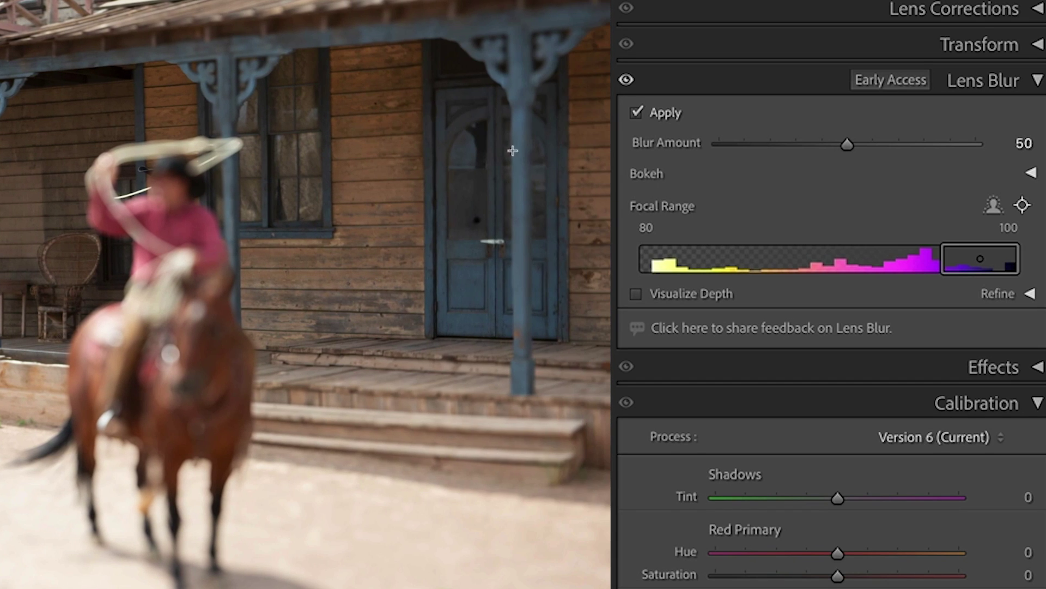
click(520, 152)
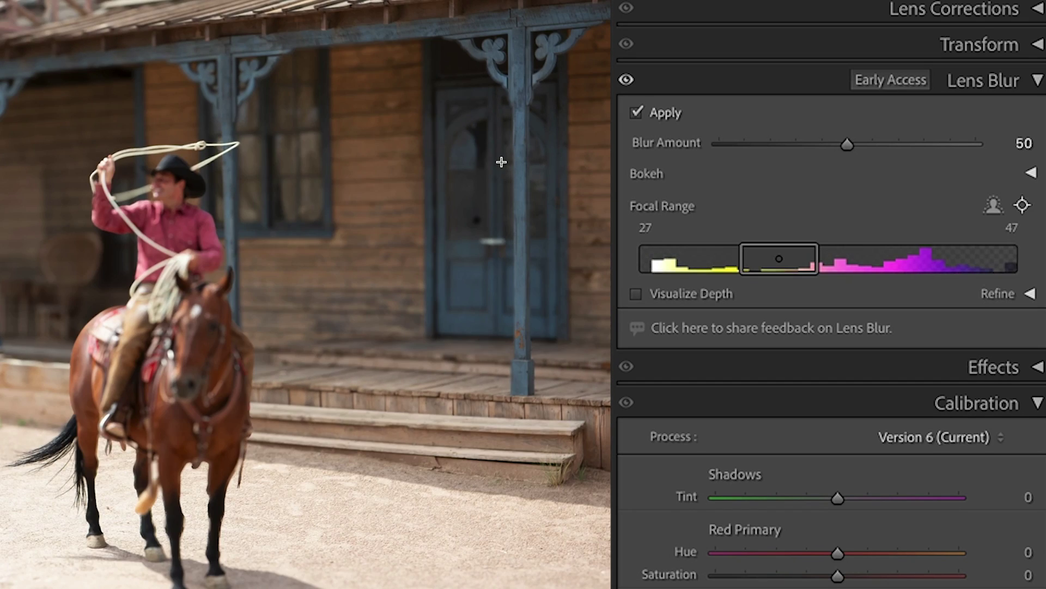
click(502, 162)
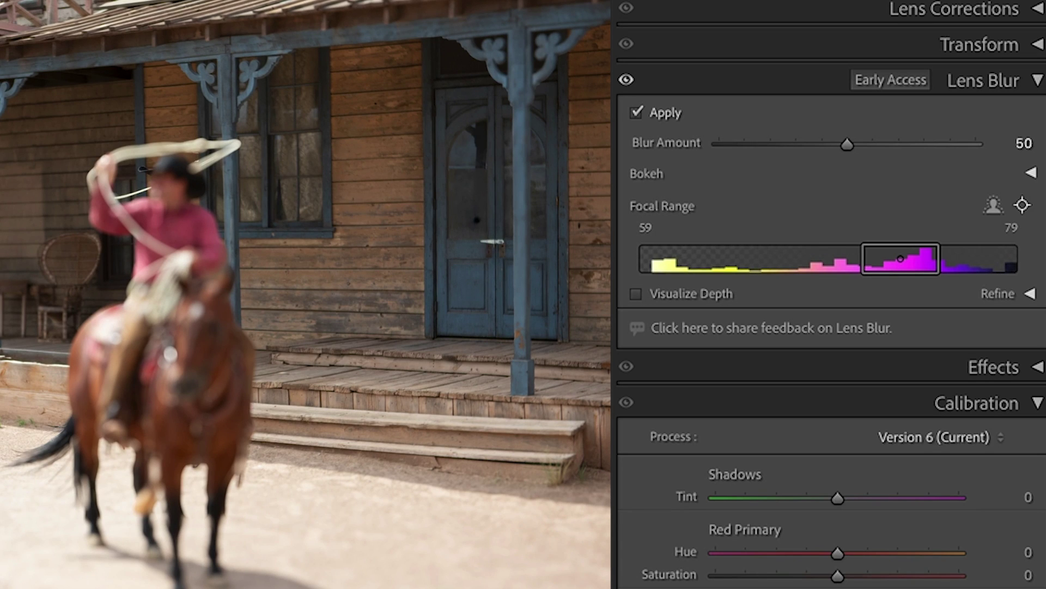
- Auto-focus on the subject, then target the horse's head for a 0–20 focal range
click(993, 205)
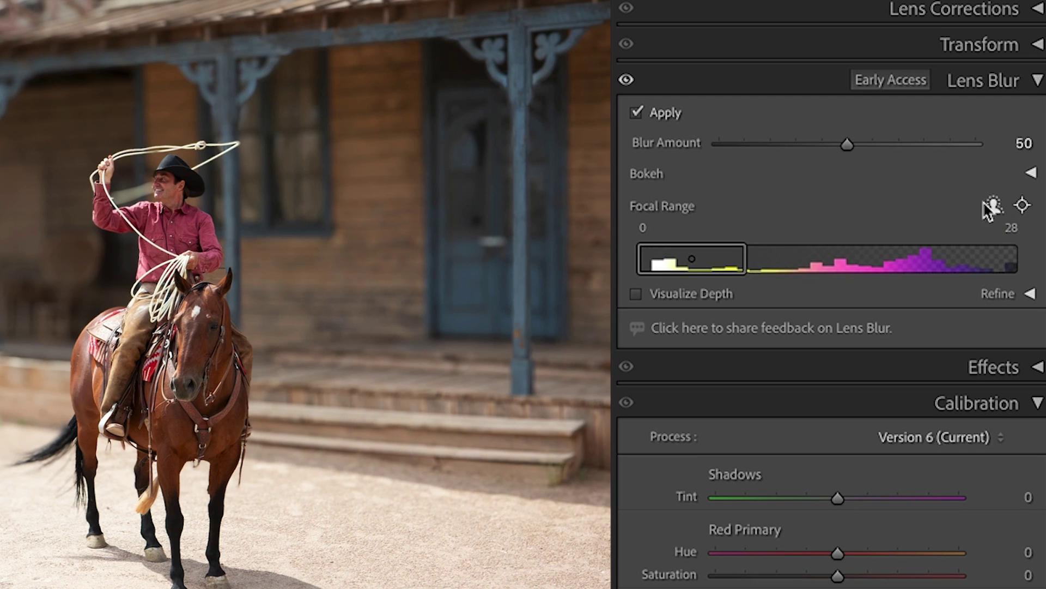
click(1022, 206)
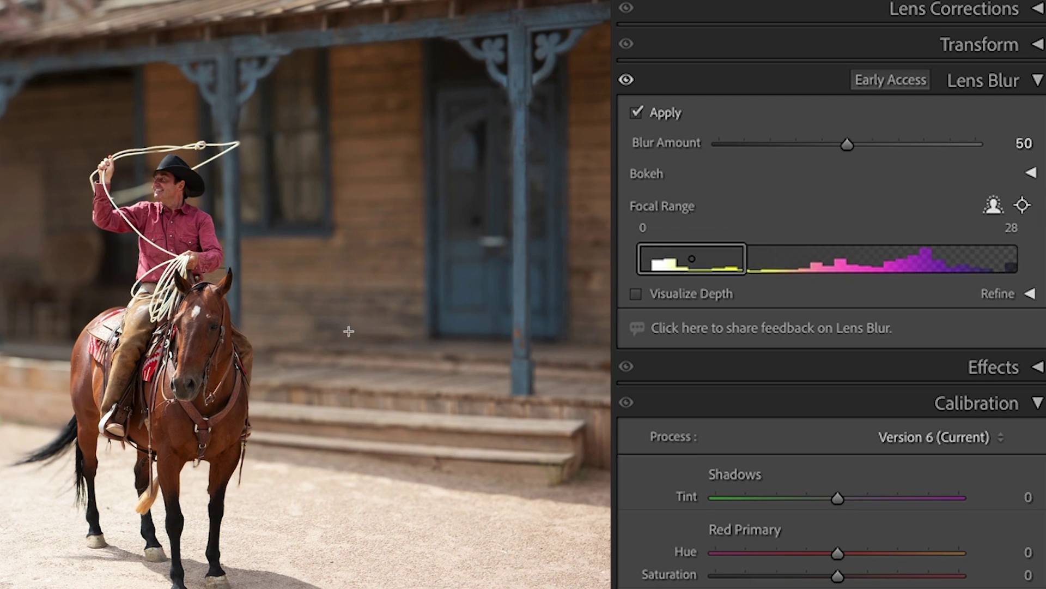
click(190, 345)
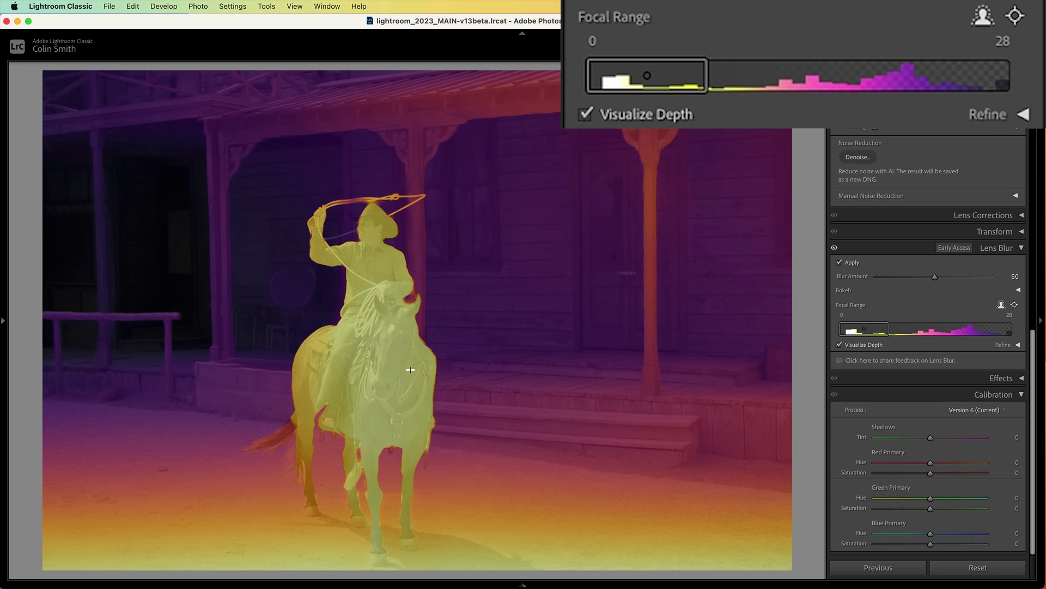
- Hide the depth map and move the focal range to a thin 54–57 band
click(839, 345)
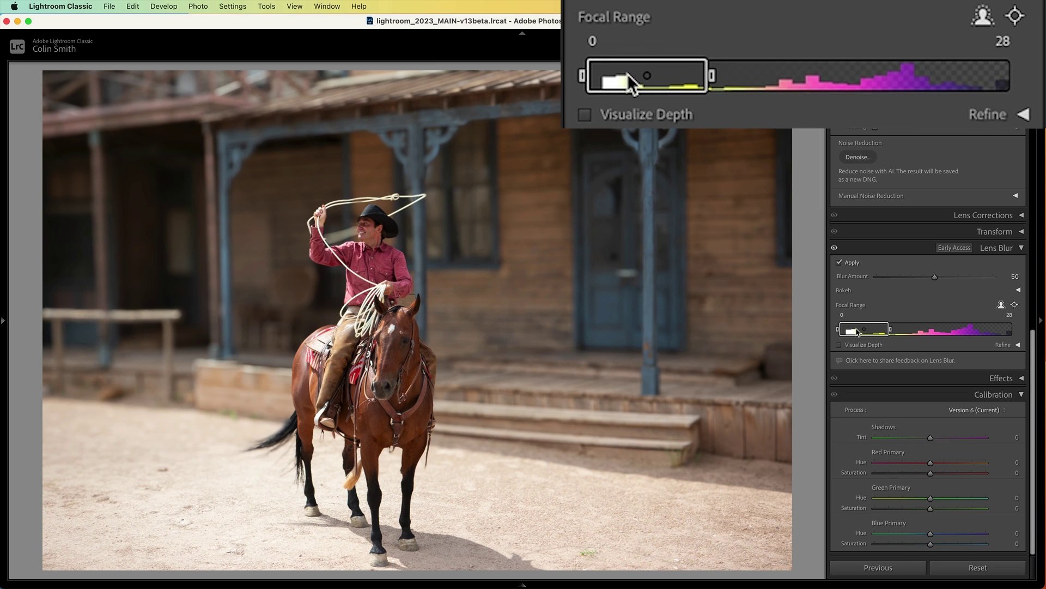
mouse_move(856, 329)
mouse_down()
mouse_move(1002, 331)
mouse_move(859, 324)
mouse_up()
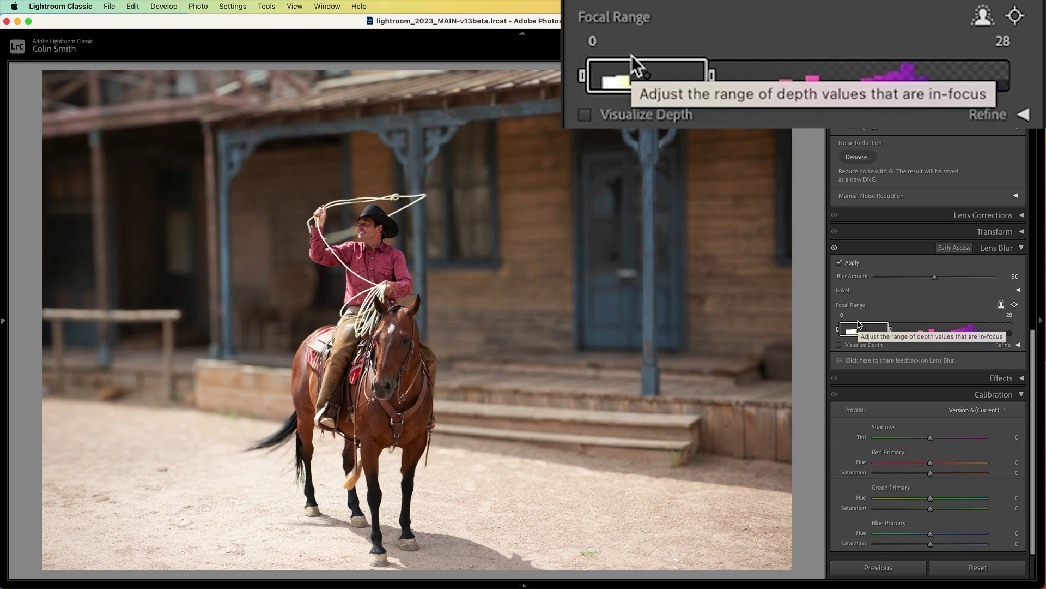
drag(890, 329, 855, 332)
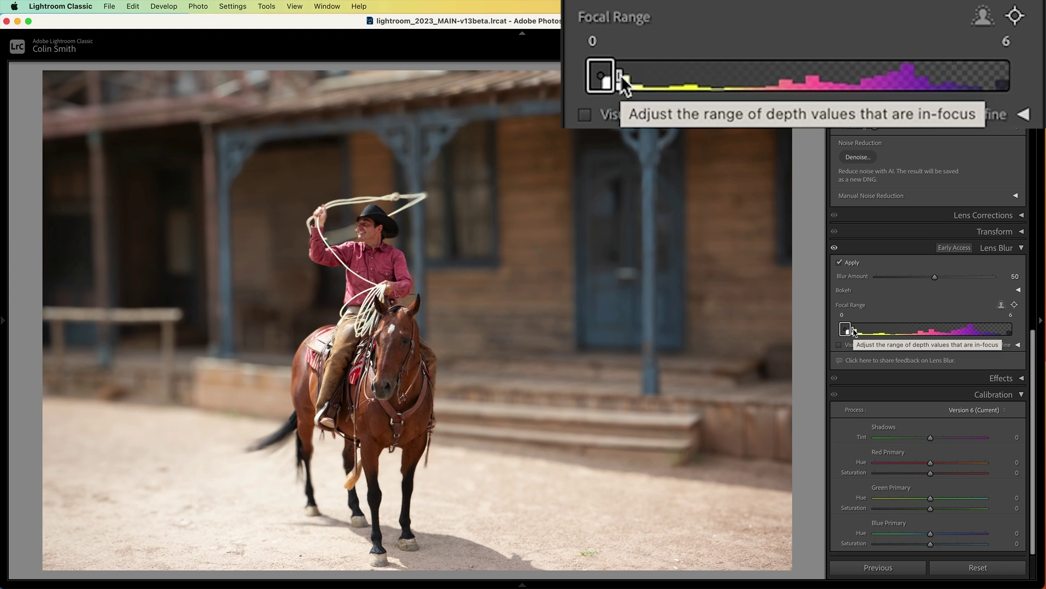
drag(854, 330, 854, 329)
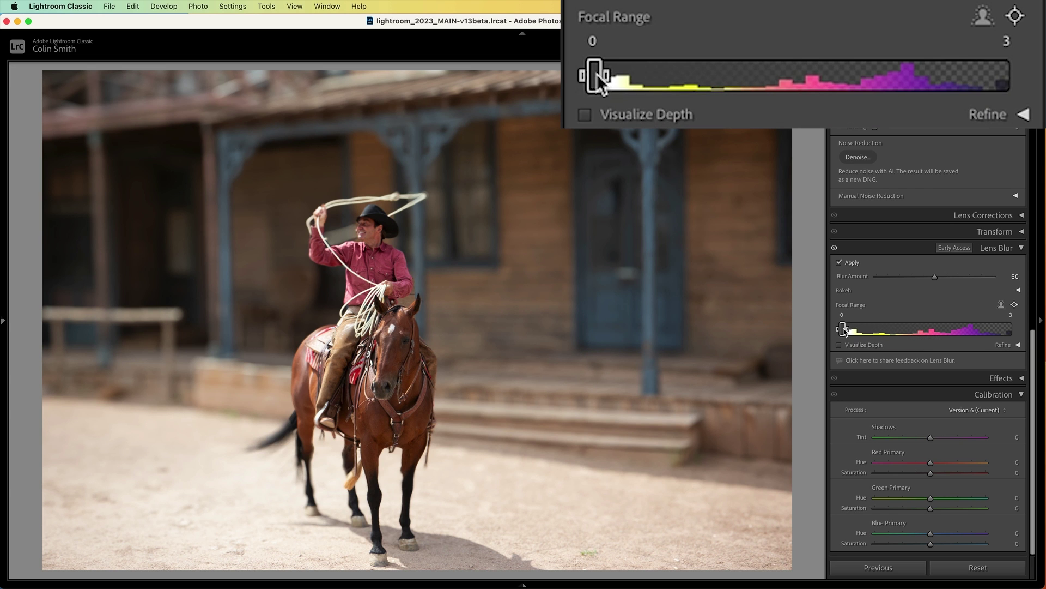
drag(843, 330, 940, 339)
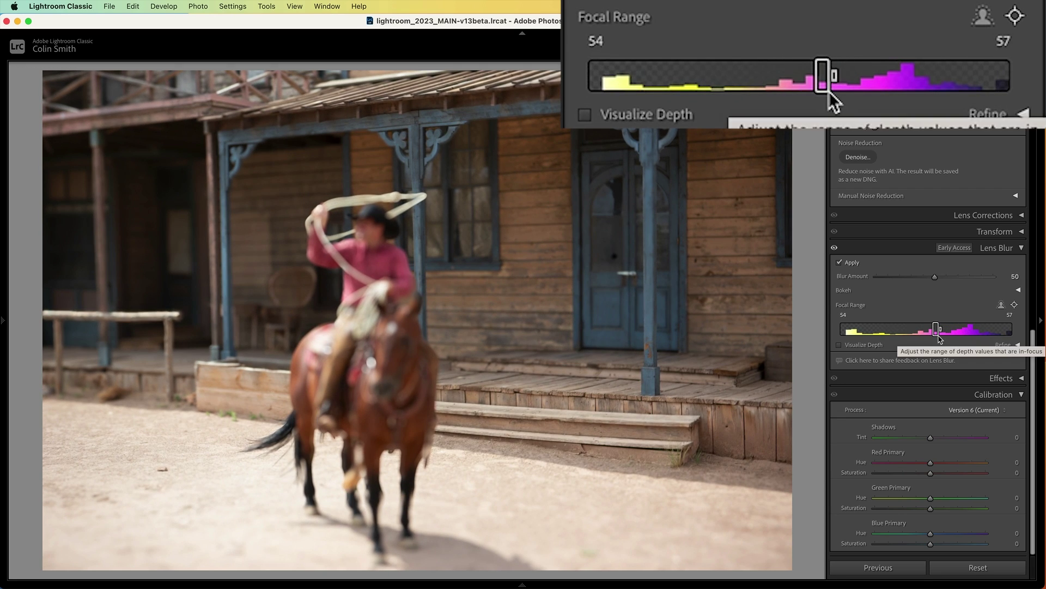
- Widen the focal range to about 0–68, covering the cowboy, porch and blue door
drag(940, 330, 893, 332)
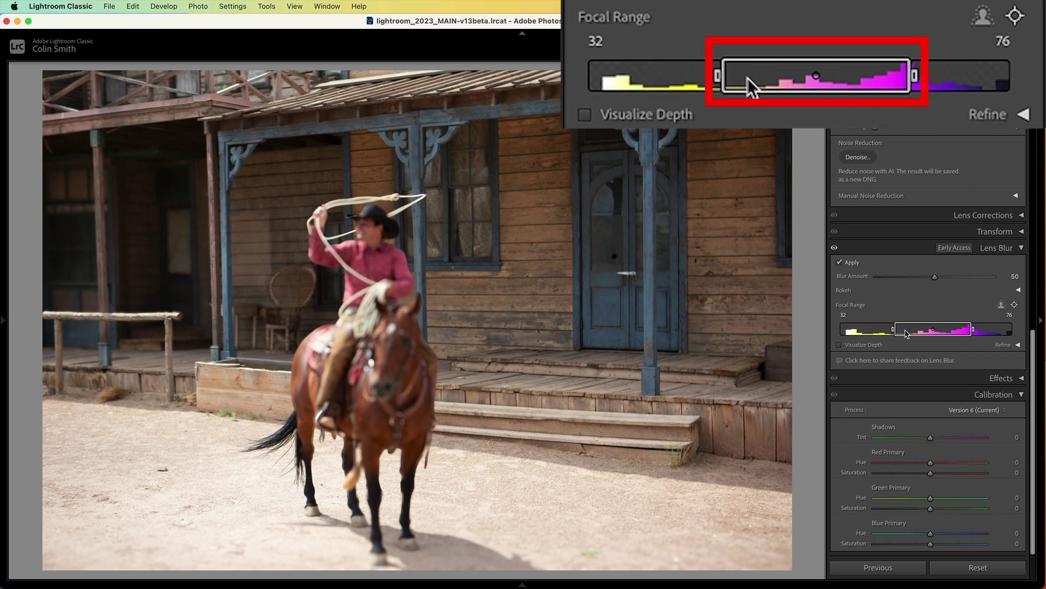
drag(915, 333, 841, 332)
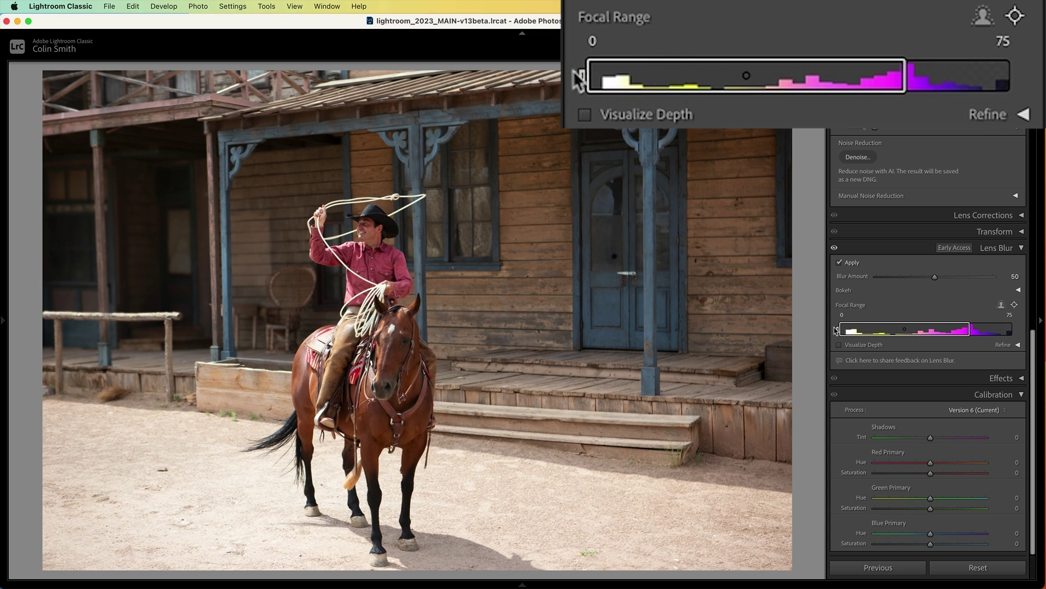
mouse_move(970, 332)
mouse_down()
mouse_move(1017, 329)
mouse_move(959, 330)
mouse_up()
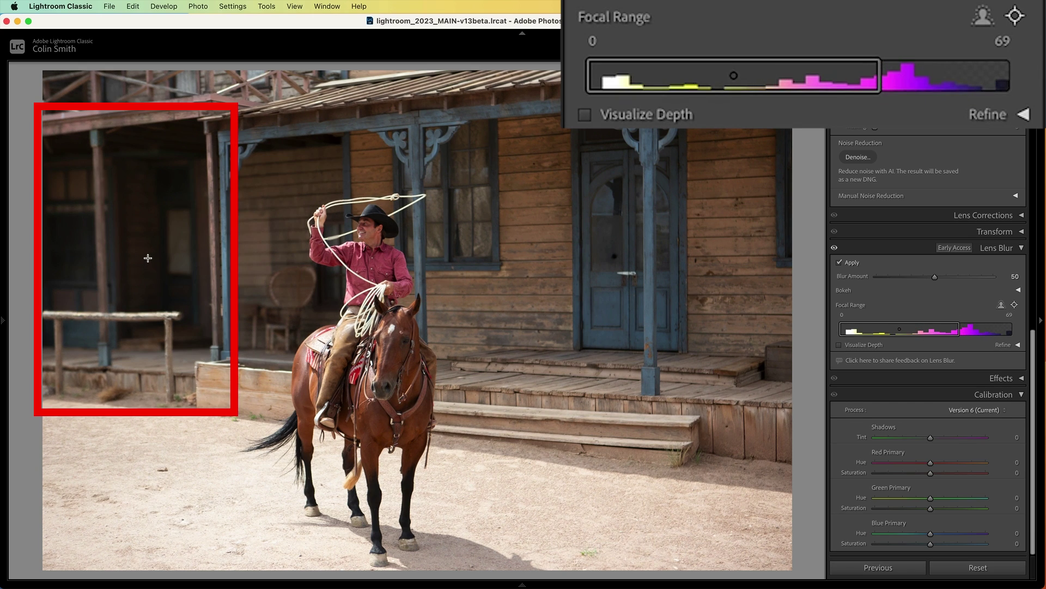
mouse_move(867, 329)
mouse_down()
mouse_move(927, 335)
mouse_move(839, 329)
mouse_up()
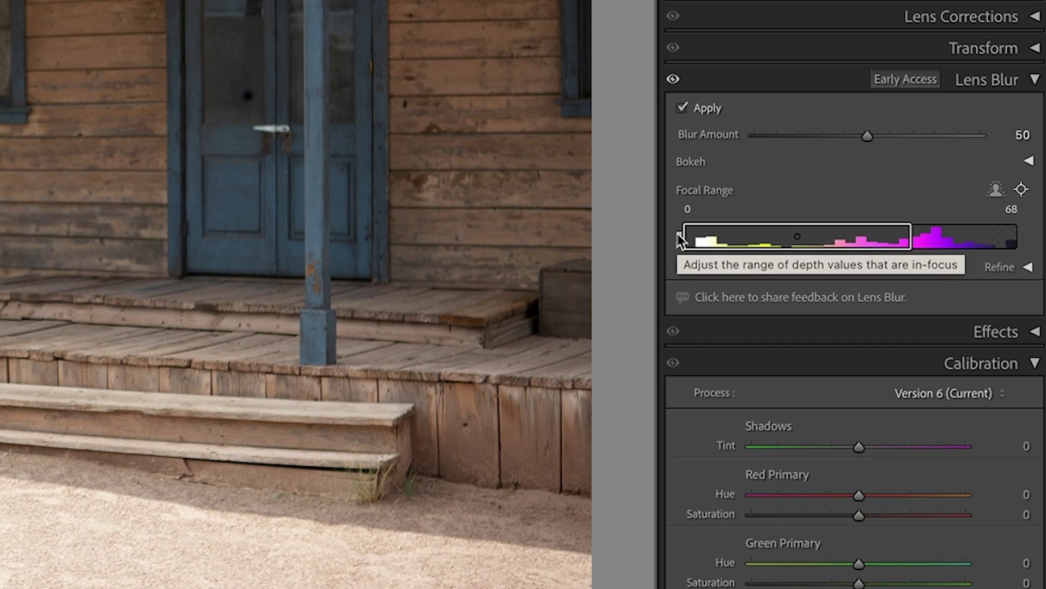
- Auto-focus on the subject, pull the focal range down to 0–24, and zoom in on the cowboy
click(996, 189)
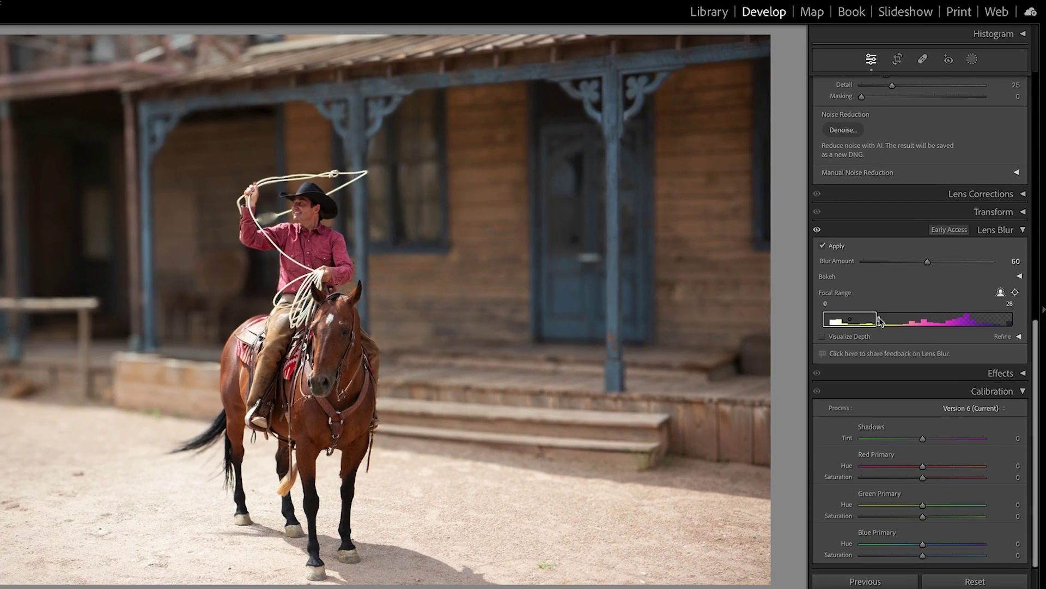
drag(818, 272, 832, 272)
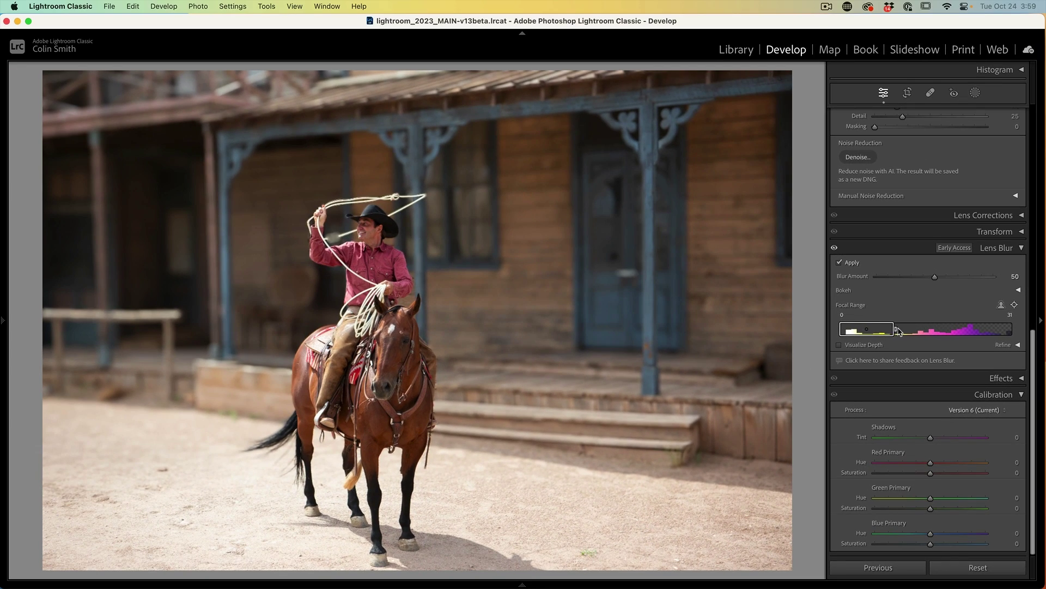
drag(904, 331, 984, 328)
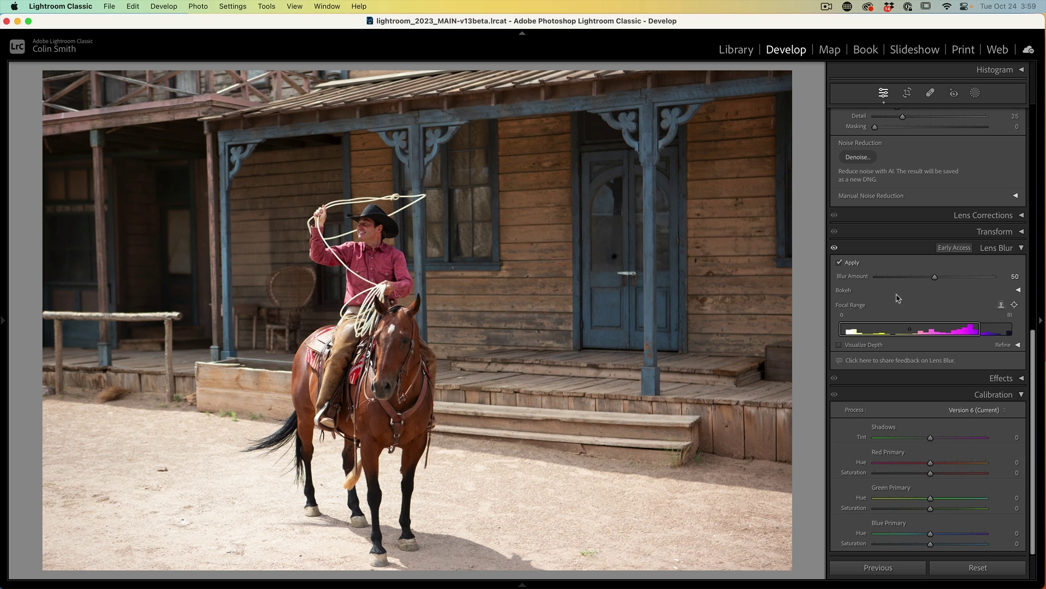
drag(981, 330, 885, 330)
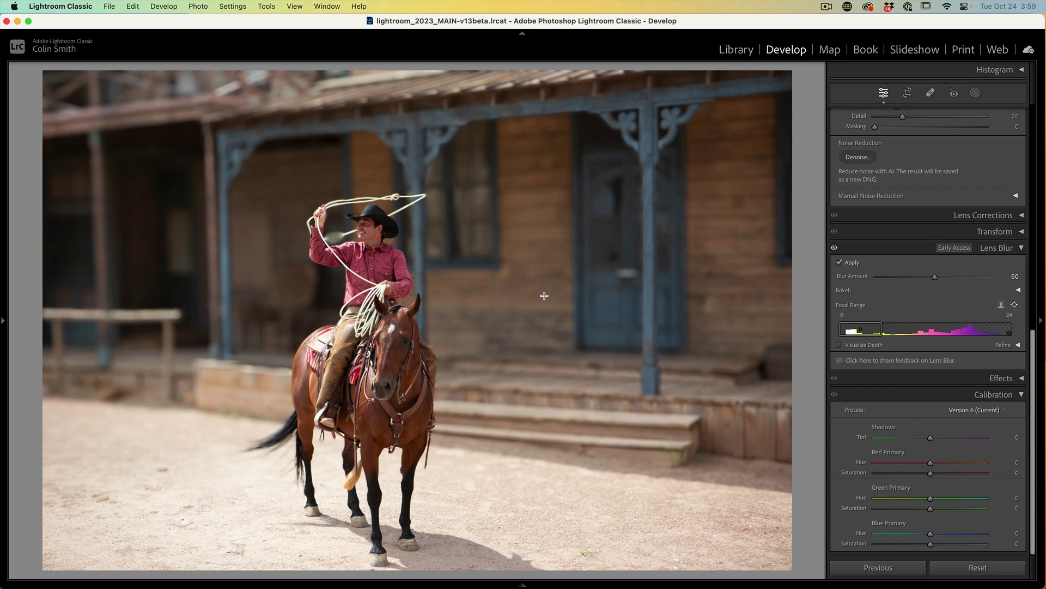
click(351, 224)
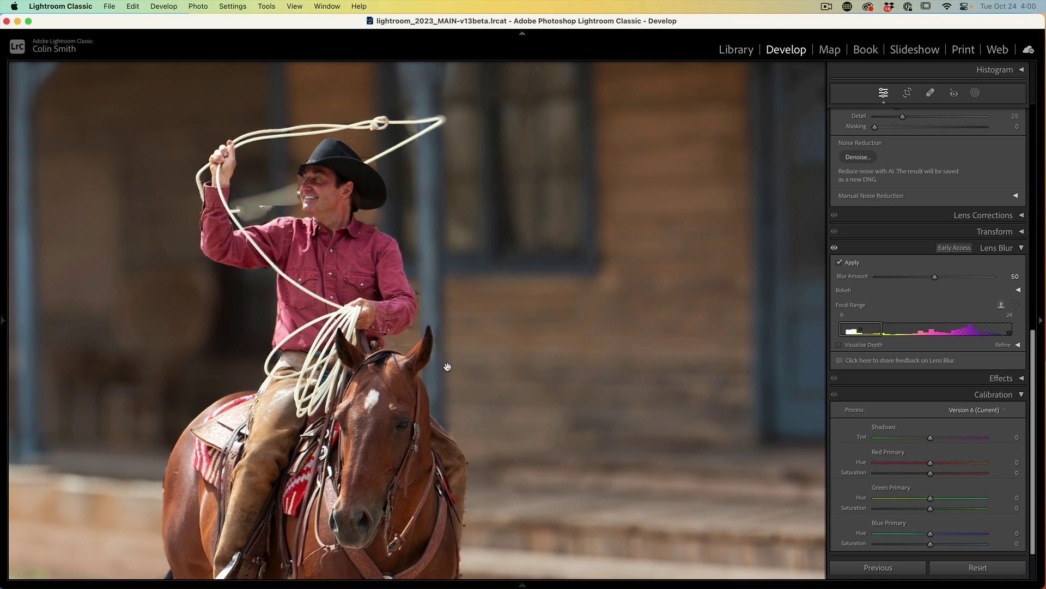
- Turn on Visualize Depth and reveal the Refine Focus/Blur brush settings (Amount 80, Feather 96)
click(840, 345)
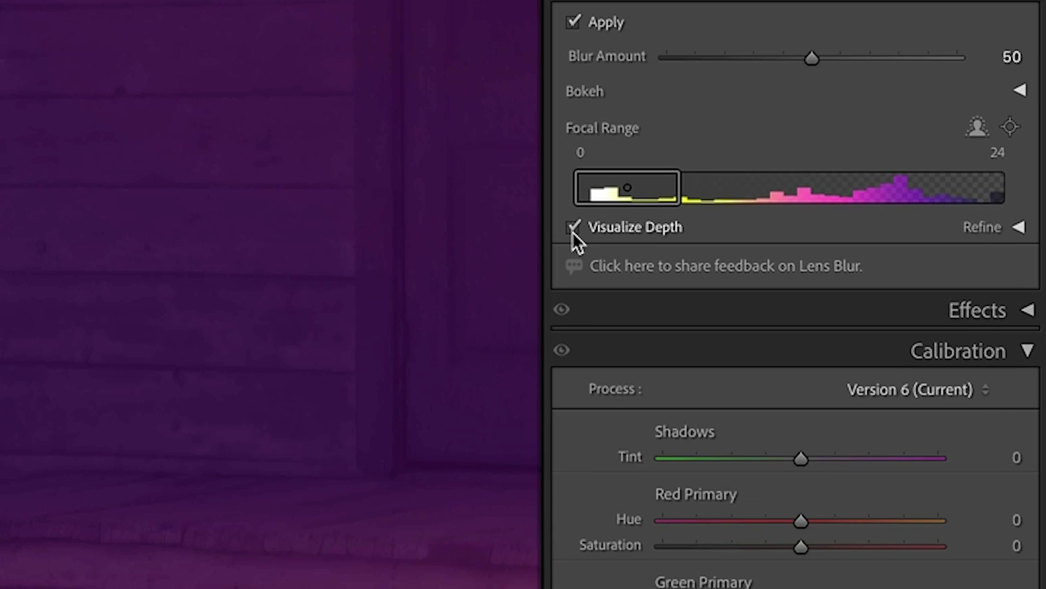
click(1017, 226)
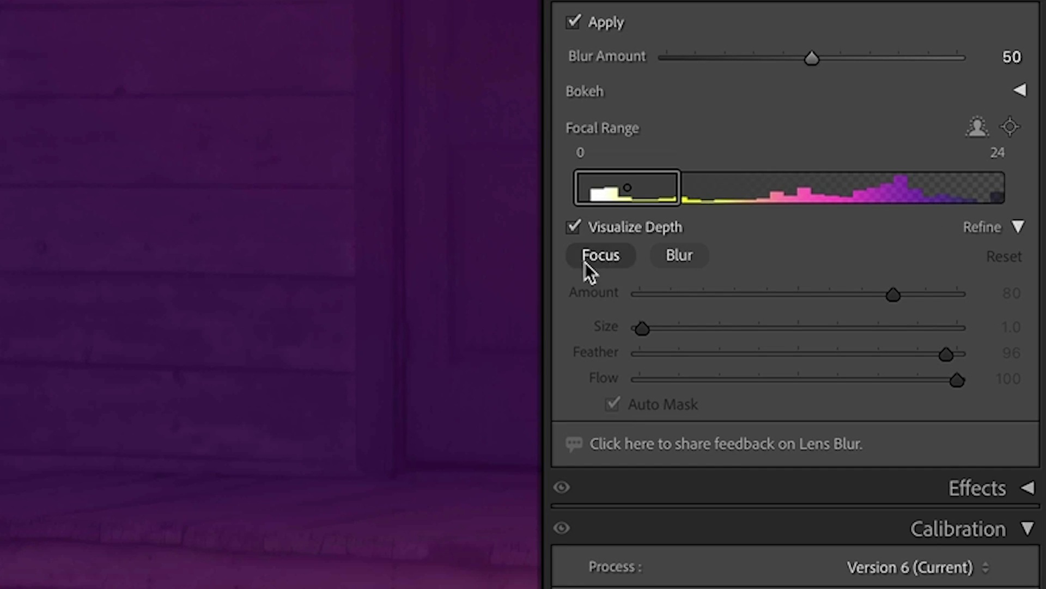
- Choose the Focus brush and set its Amount to 95 for painting the lasso rope
click(616, 265)
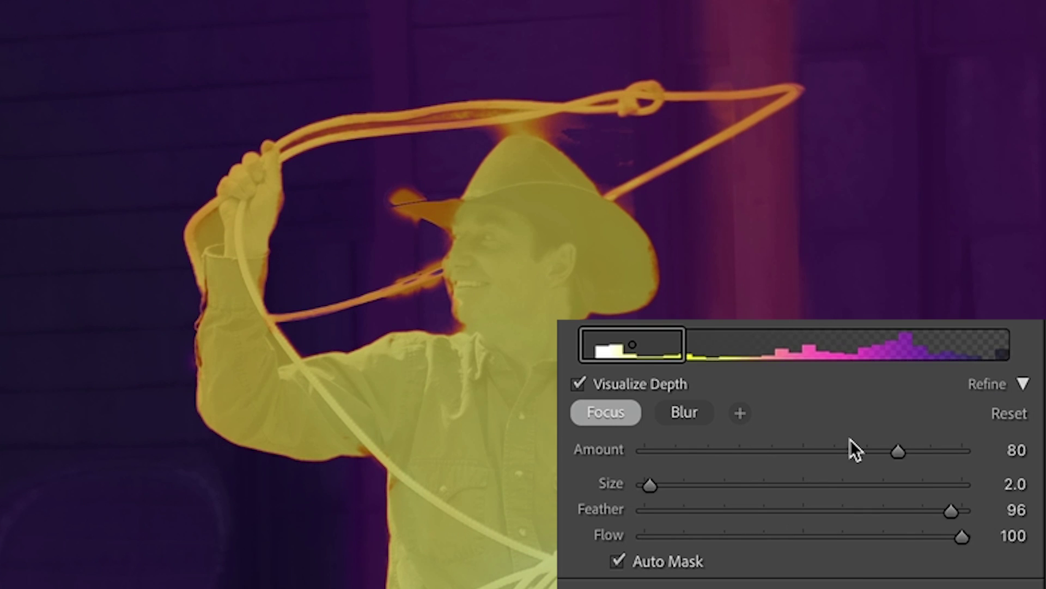
drag(901, 448, 890, 476)
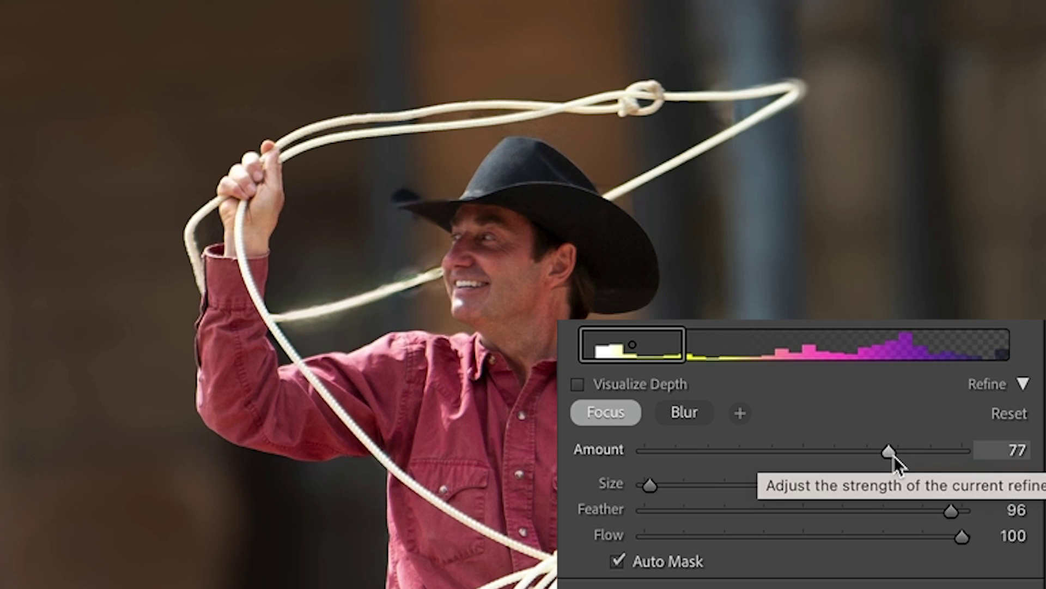
drag(890, 456, 954, 474)
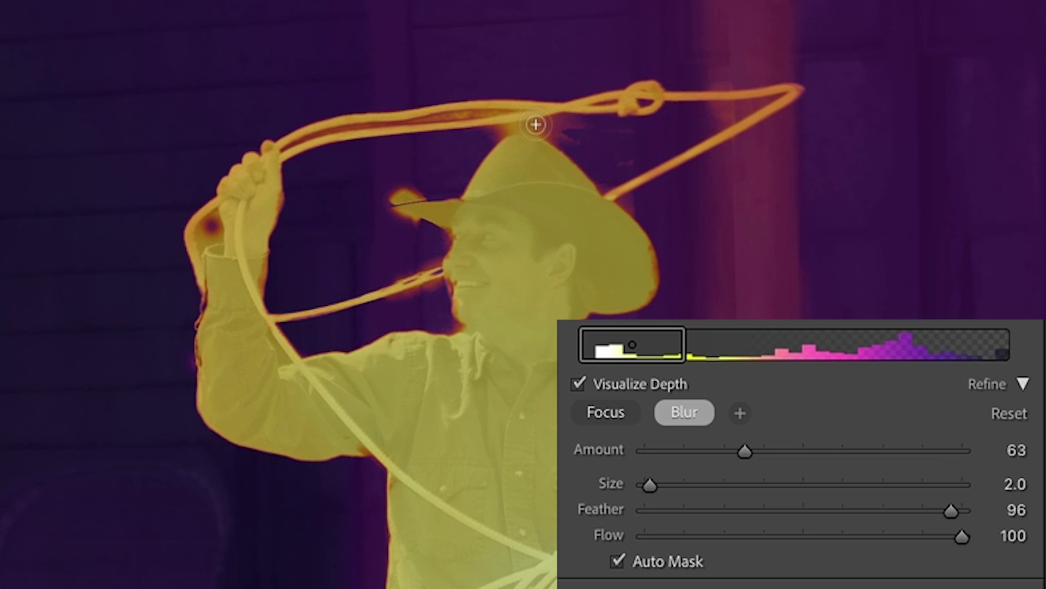
- Shrink the Blur brush to 0.1 and blur between the rope strands and above the hat
key(bracketleft)
key(bracketleft)
key(bracketleft)
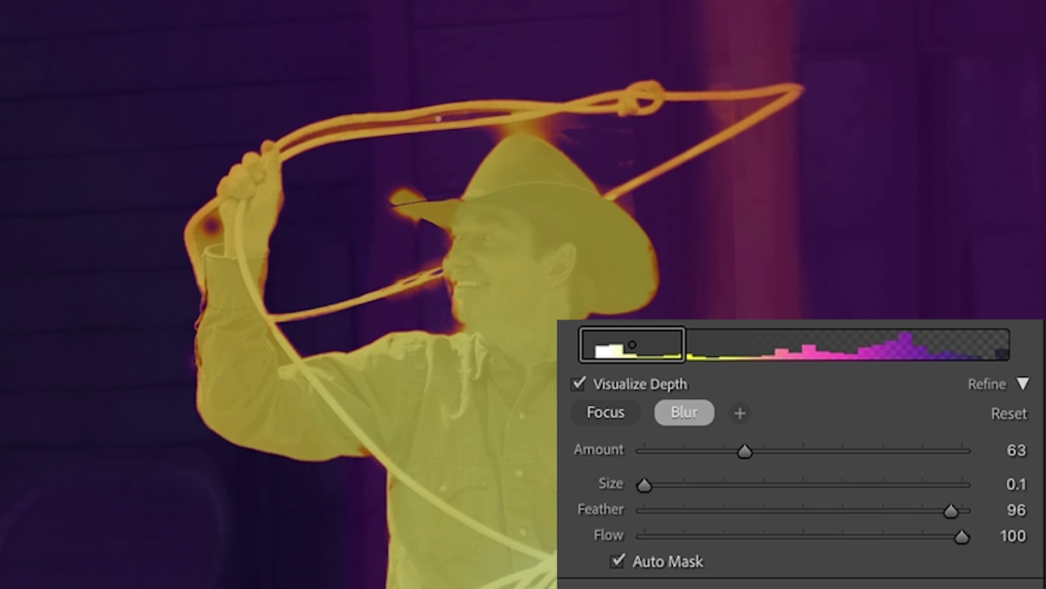
mouse_move(437, 115)
mouse_down()
mouse_move(523, 112)
mouse_move(283, 148)
mouse_up()
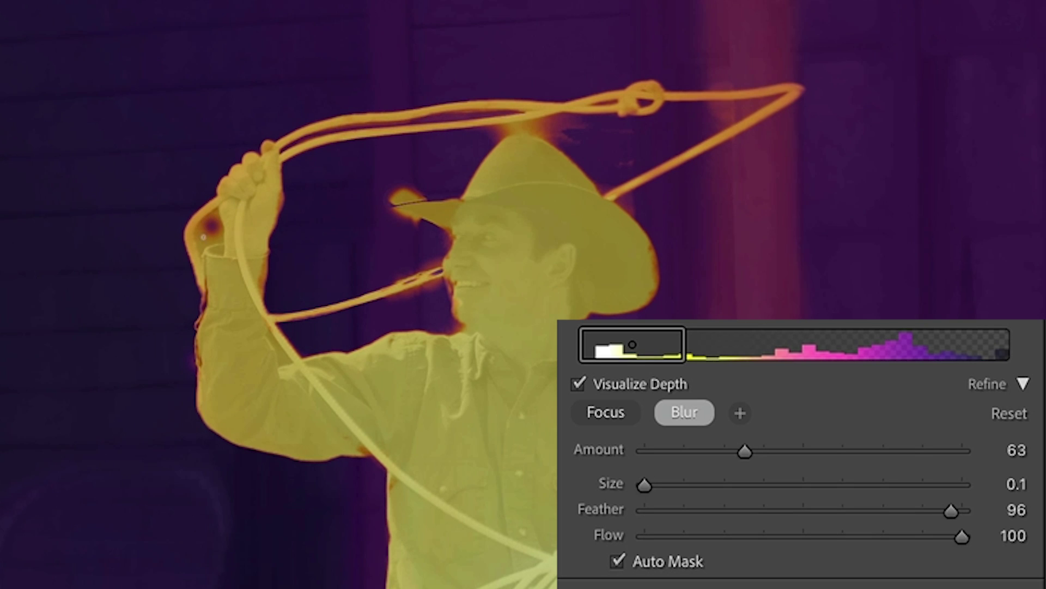
scroll(205, 244, up, 3)
drag(504, 130, 609, 141)
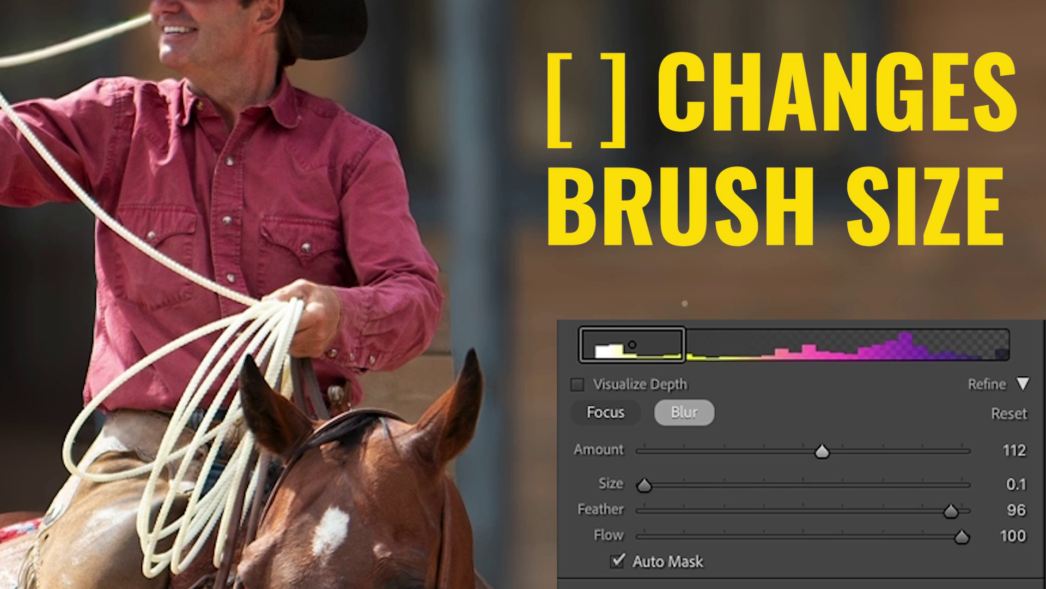
- Enlarge the Blur brush, set its Amount to 79 with the depth map shown, then hide it
key(bracketright)
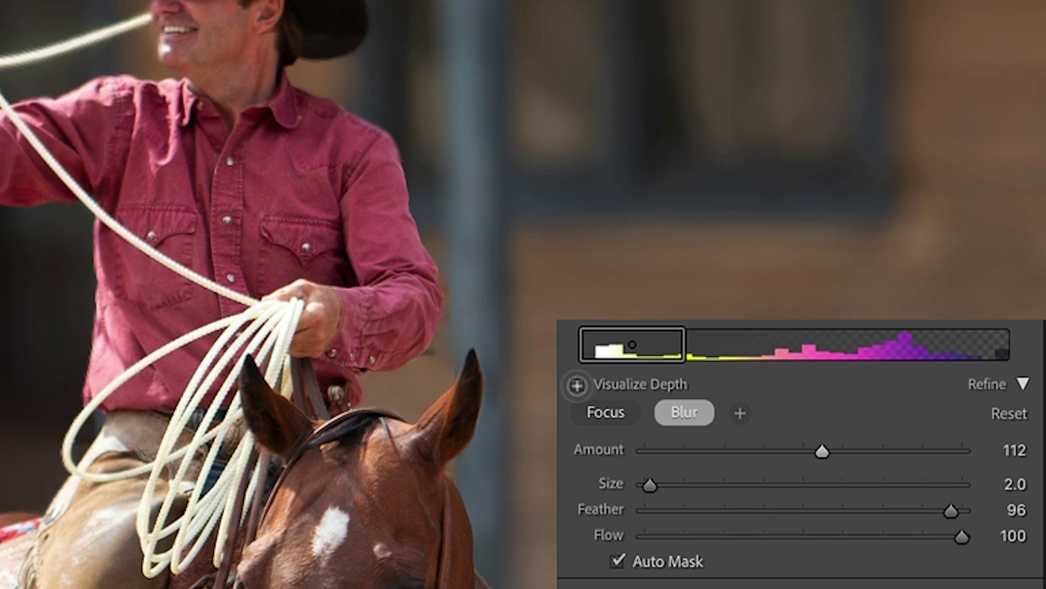
click(578, 385)
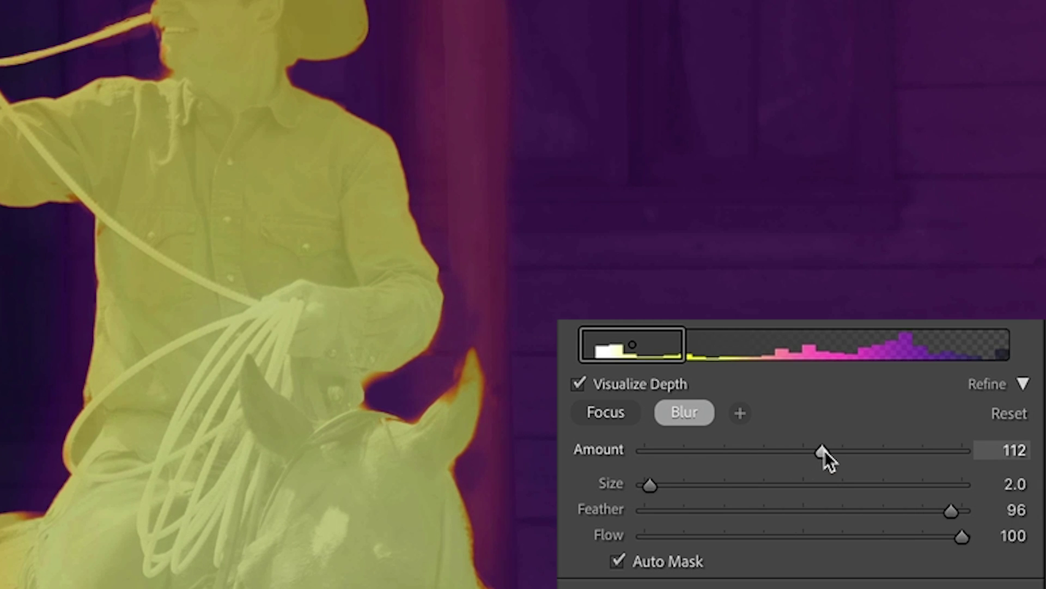
drag(824, 452, 773, 456)
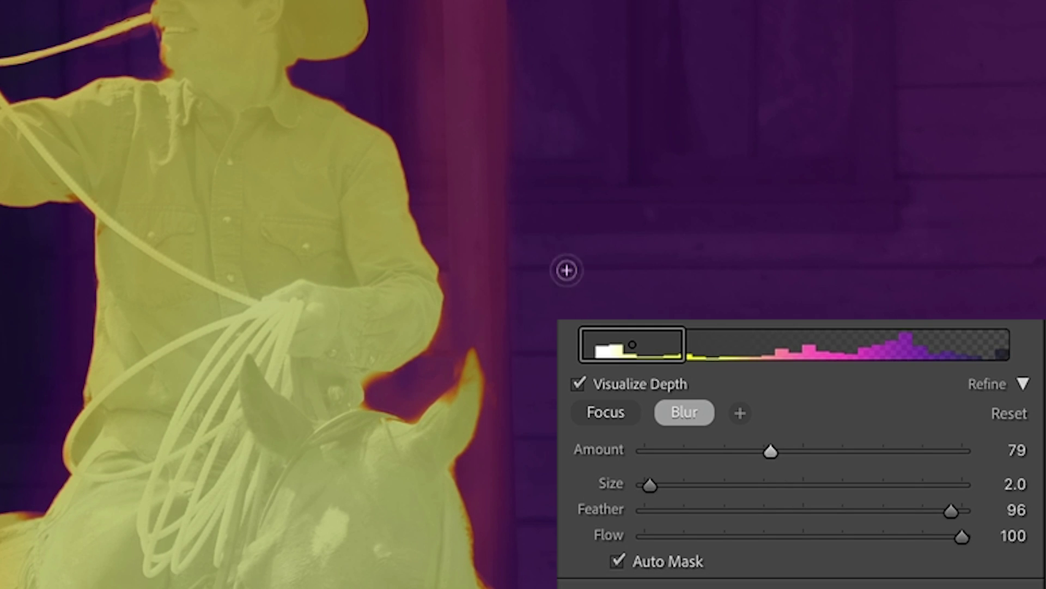
click(579, 384)
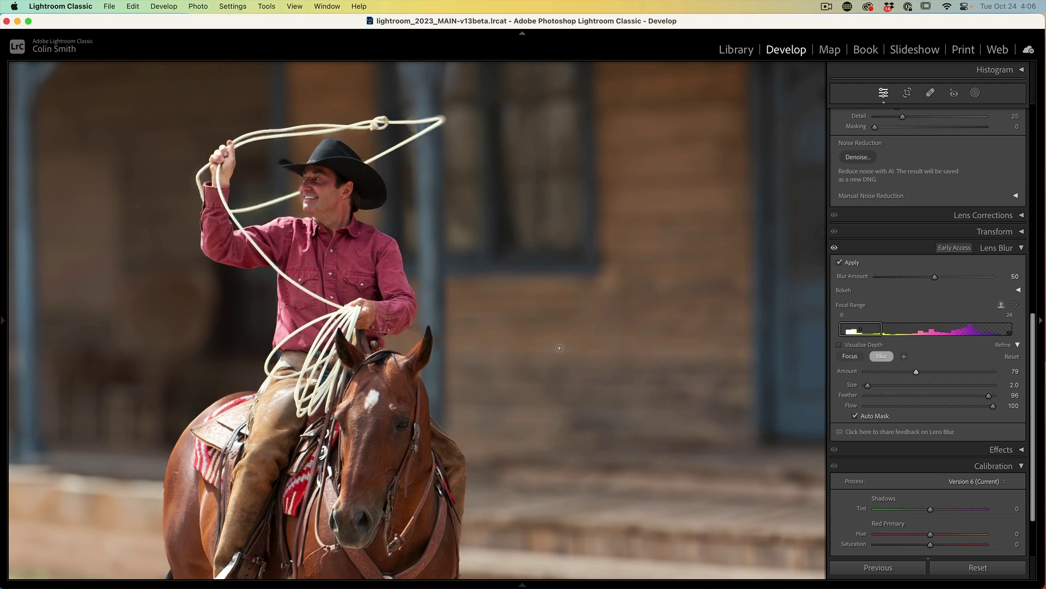
- Fit the cowboy photo to view, extend the Focal Range's far edge, and set Blur Amount to 31
click(882, 358)
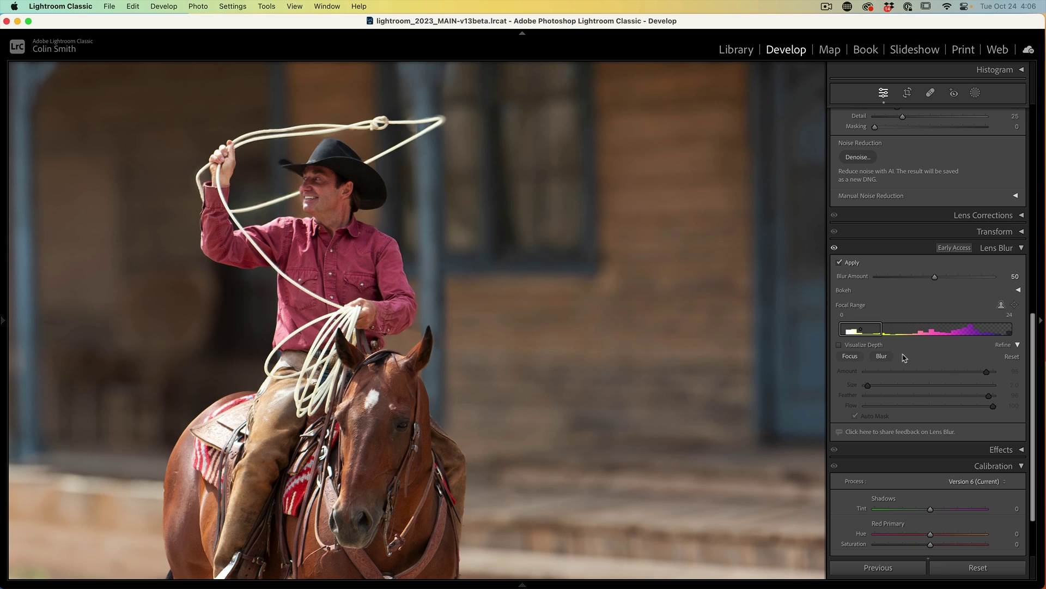
click(488, 280)
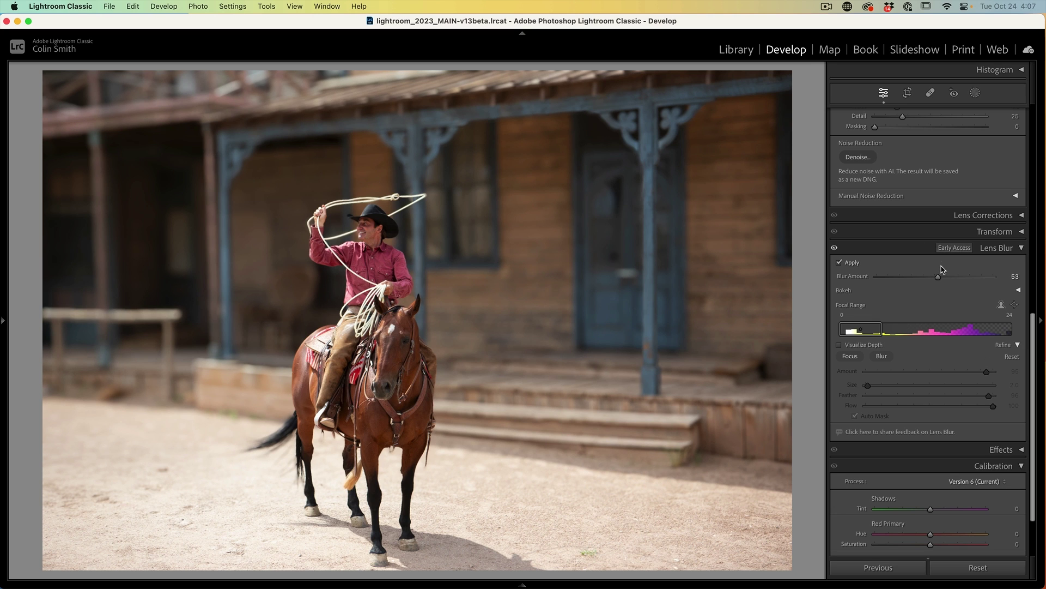
drag(938, 277, 916, 277)
drag(882, 329, 921, 329)
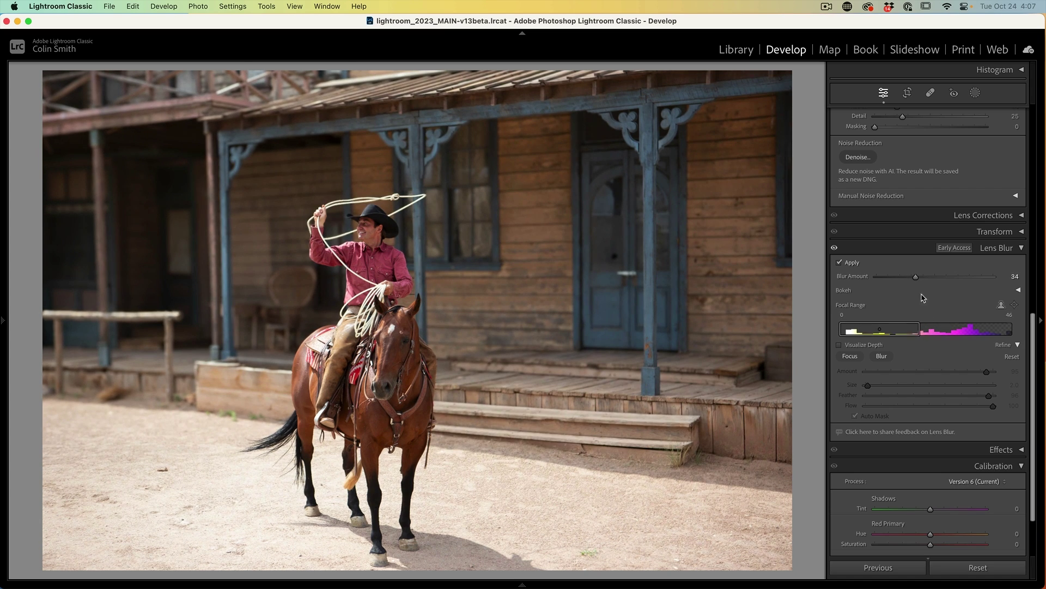
drag(918, 280, 915, 281)
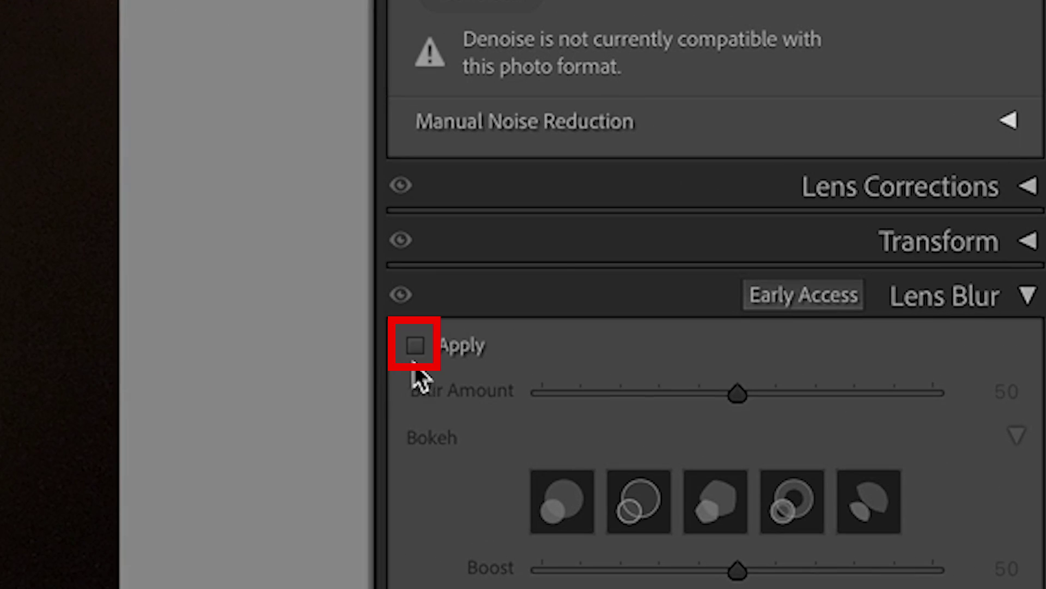
- Enable Lens Blur at Blur Amount 100, narrow Focal Range to the lamp, and set Boost to 100
click(415, 345)
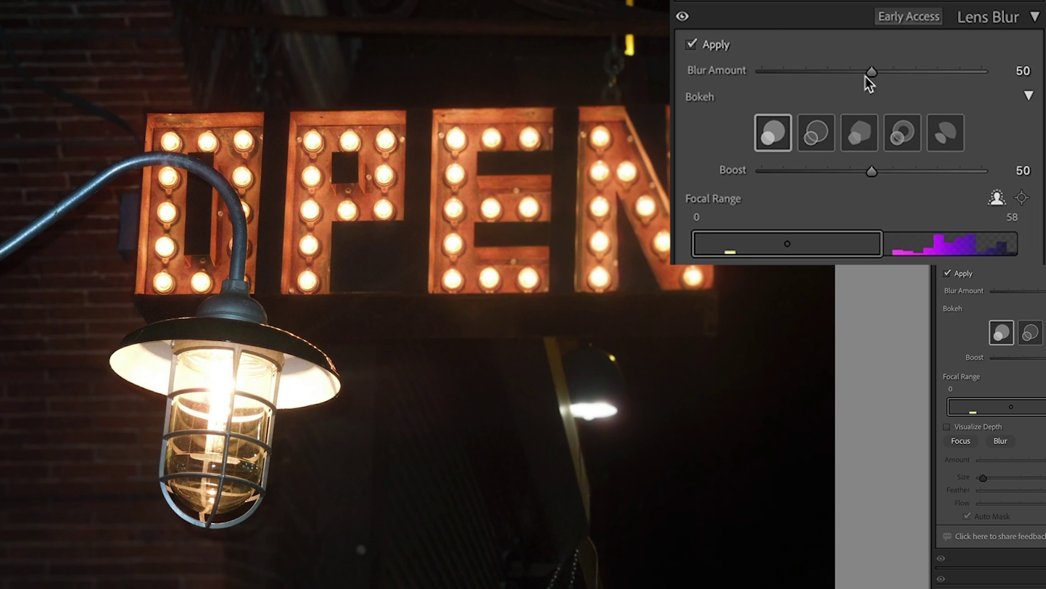
drag(935, 323, 939, 323)
drag(880, 71, 1006, 72)
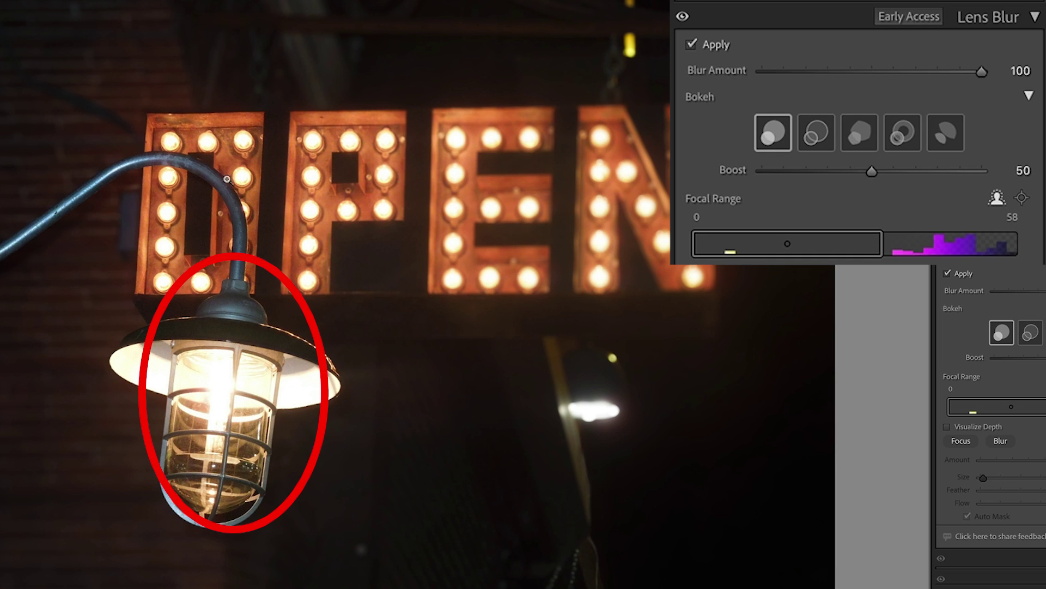
drag(882, 243, 728, 245)
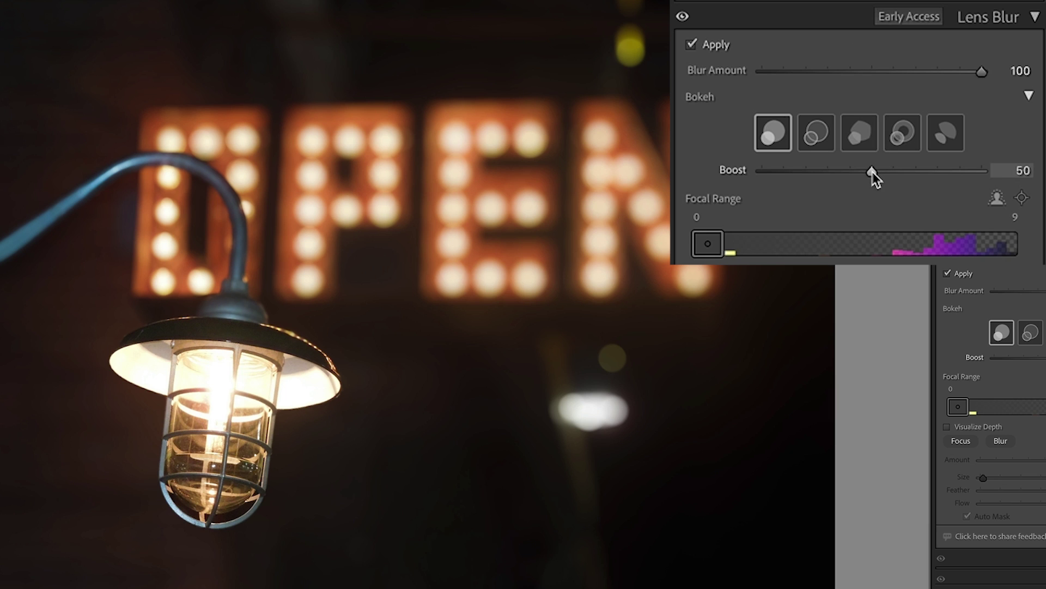
drag(872, 172, 999, 172)
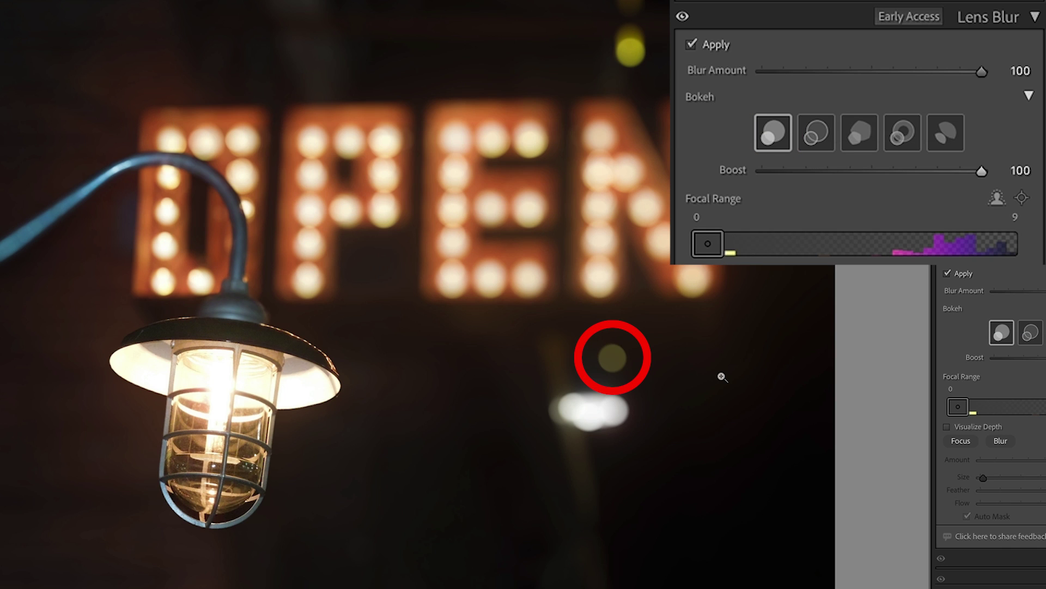
- Try Bubble and 5-Blade bokeh, lower the Boost, and settle on the fourth, ring-shaped bokeh
click(1031, 333)
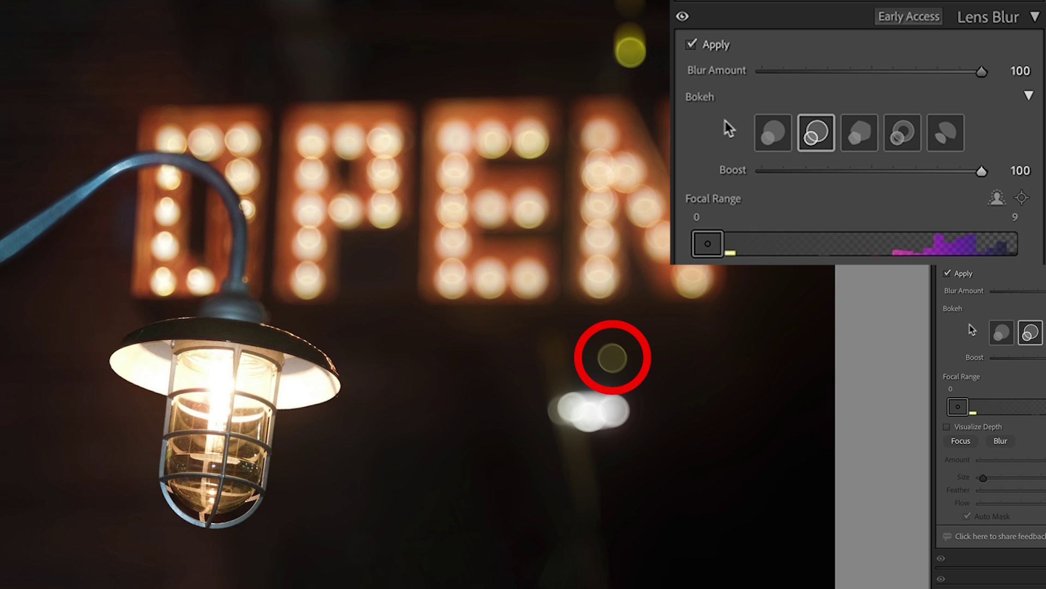
click(864, 135)
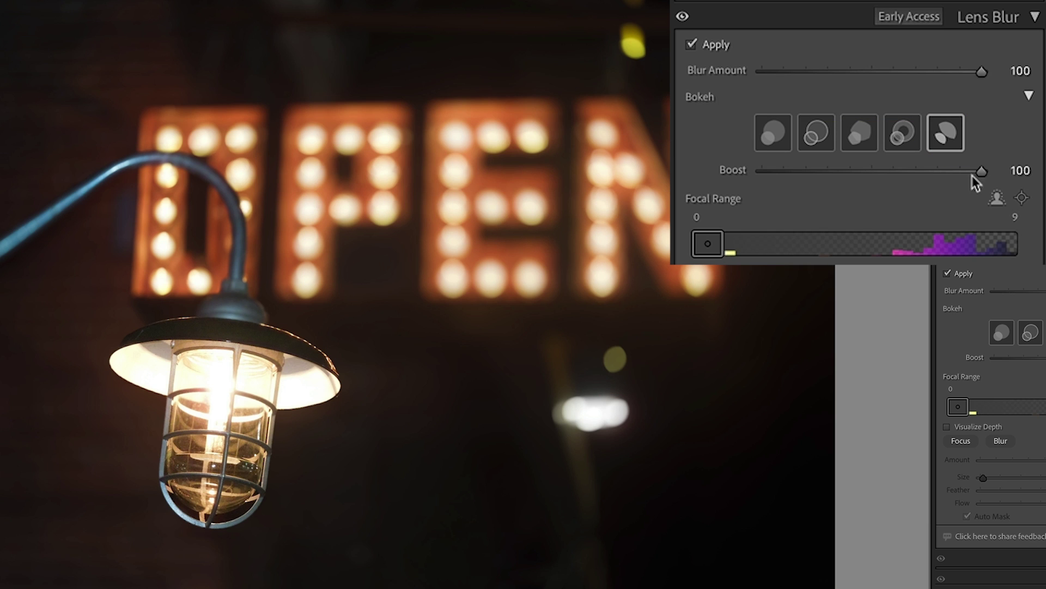
drag(972, 176, 839, 179)
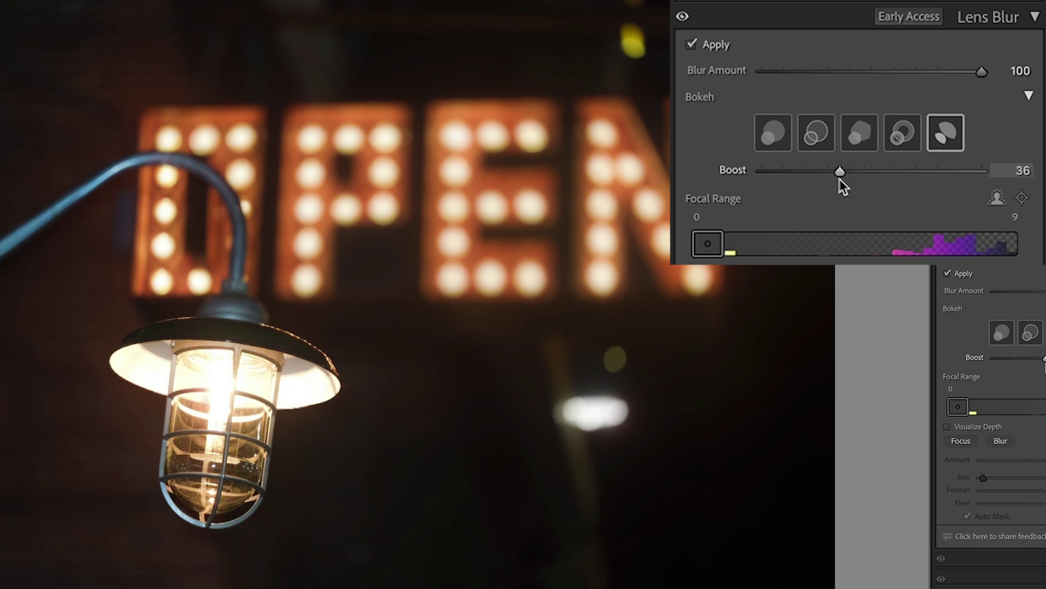
click(903, 133)
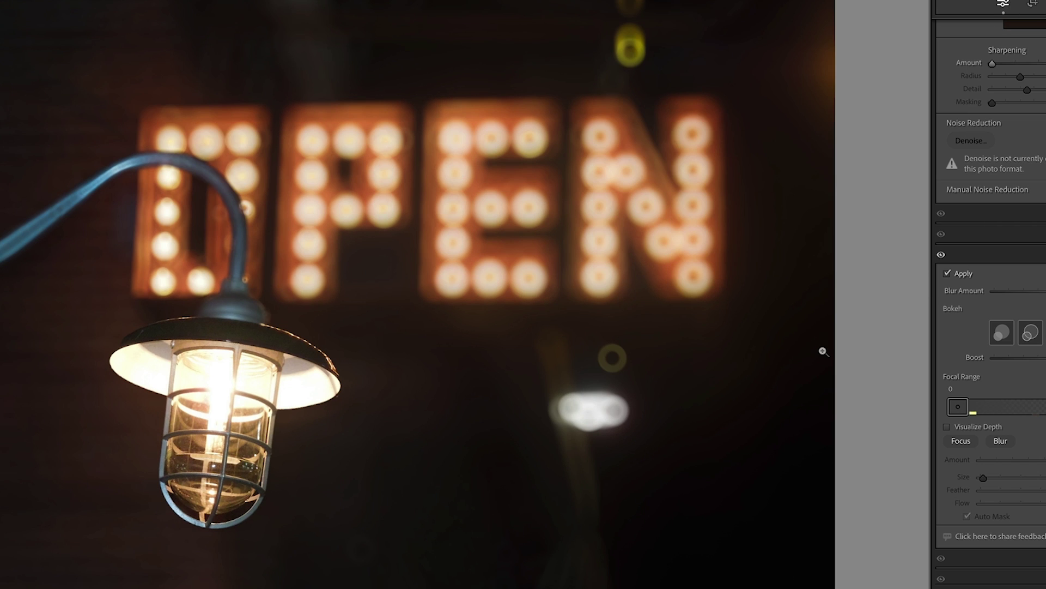